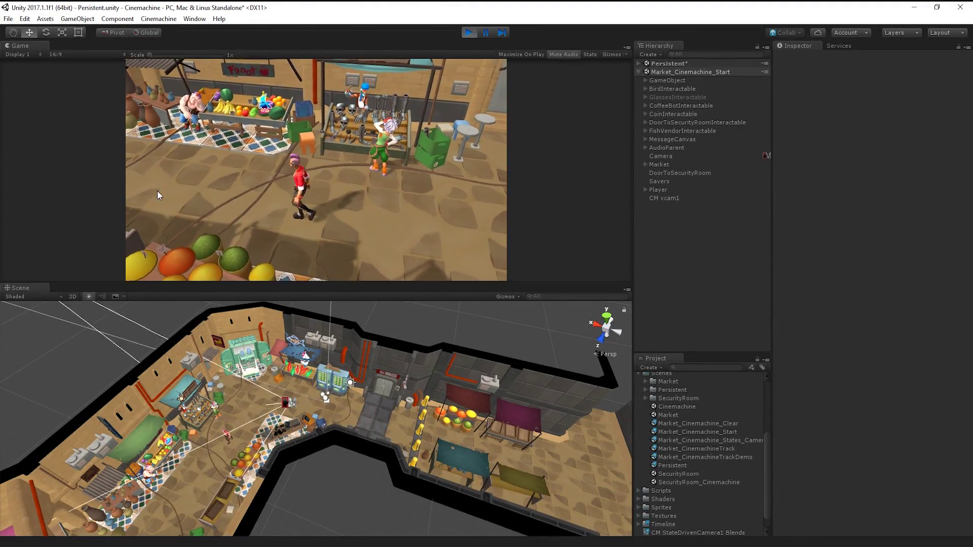
In play mode, walk the character past the fruit stall toward the coffee-bot machine
{"action": "left_click", "coordinate": [186, 141]}
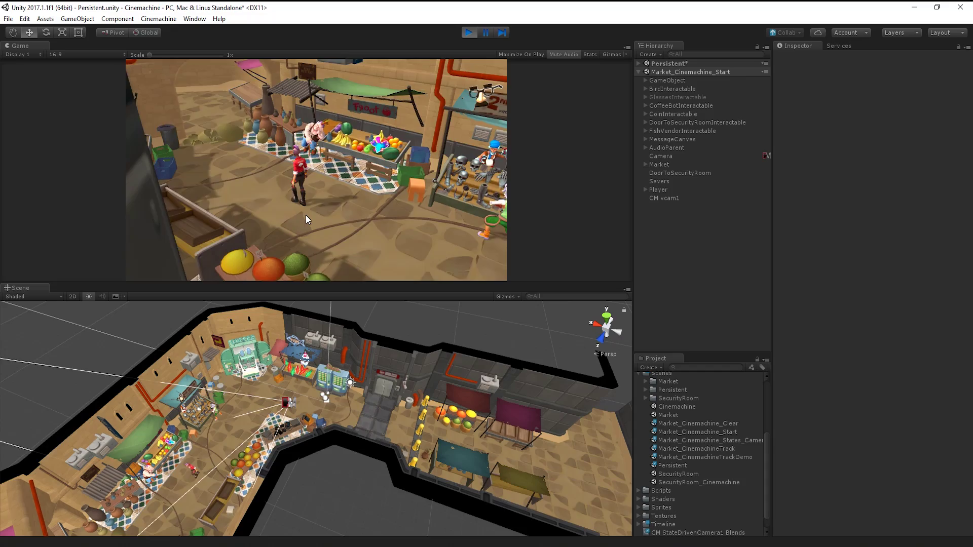
{"action": "left_click", "coordinate": [424, 268]}
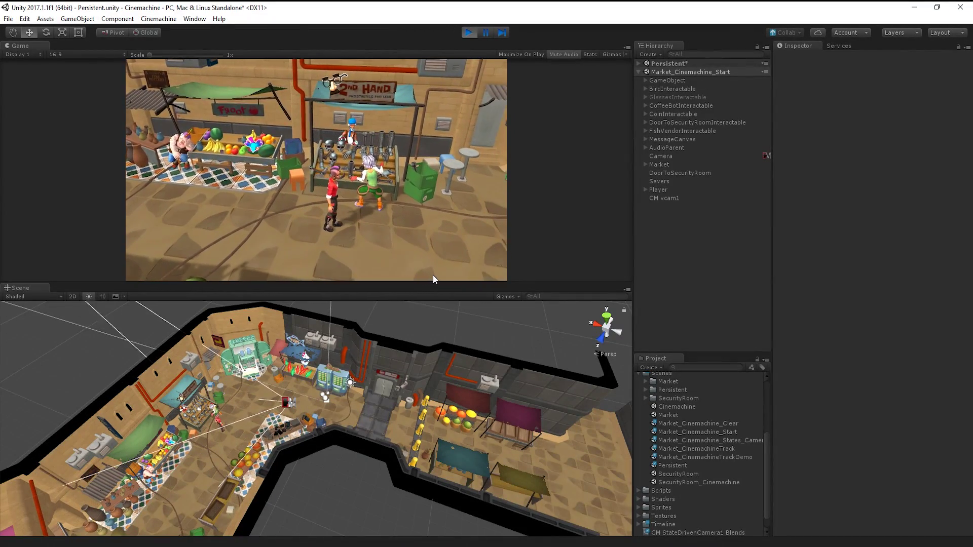
{"action": "left_click", "coordinate": [433, 278]}
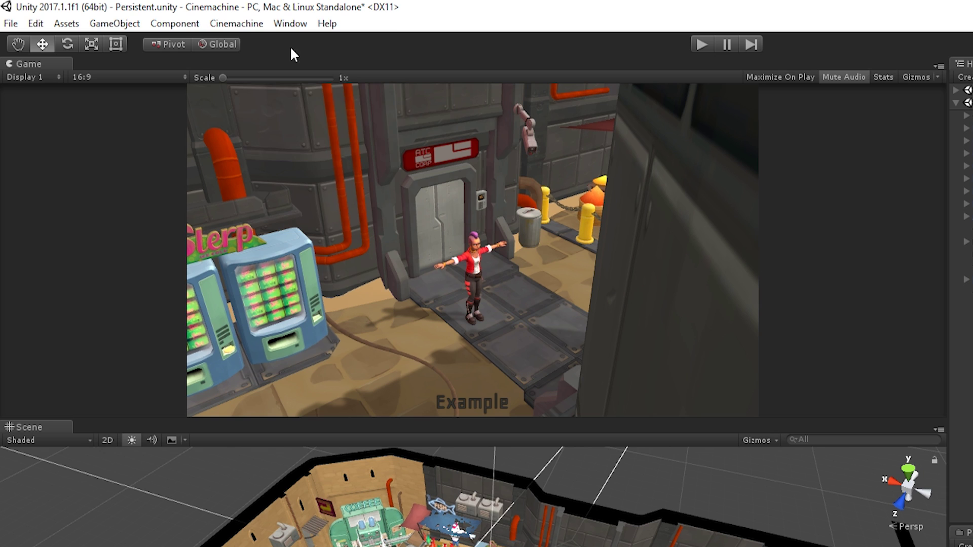
Create a ClearShot Virtual Camera rig from the Cinemachine menu
{"action": "left_click", "coordinate": [247, 25]}
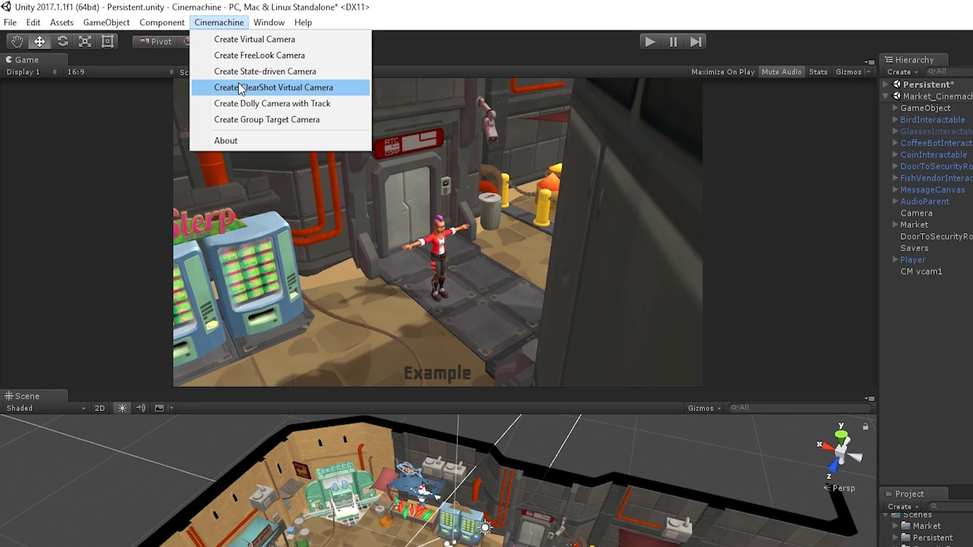
{"action": "left_click", "coordinate": [257, 94]}
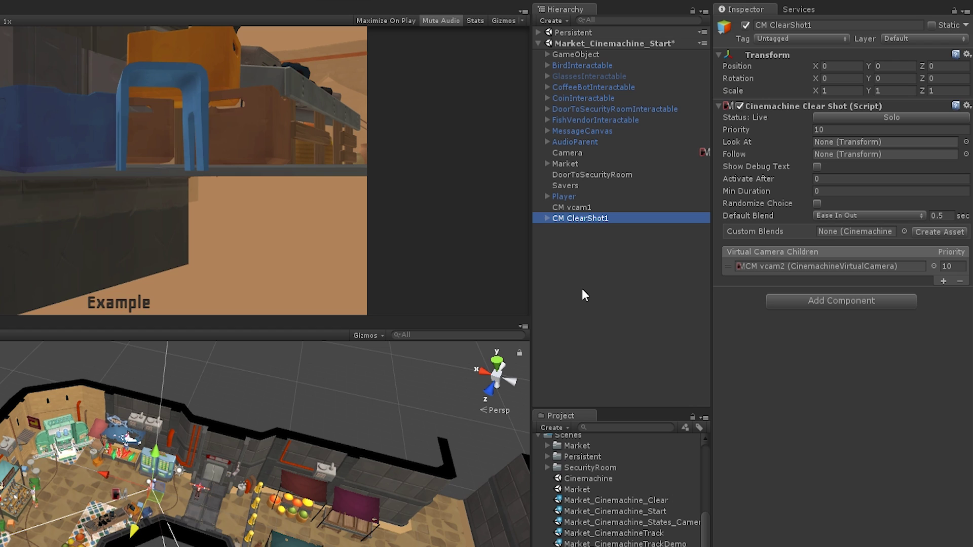
Parent CM vcam1 under CM ClearShot1 and add a third child camera, CM vcam3
{"action": "mouse_move", "coordinate": [578, 208]}
{"action": "left_mouse_down"}
{"action": "mouse_move", "coordinate": [589, 223]}
{"action": "mouse_move", "coordinate": [582, 213]}
{"action": "left_mouse_up"}
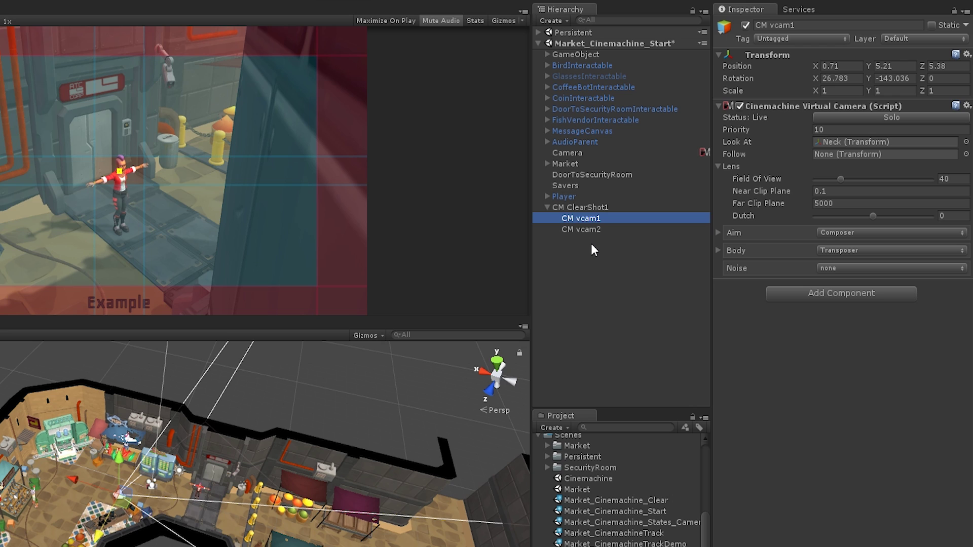
{"action": "left_click", "coordinate": [588, 209]}
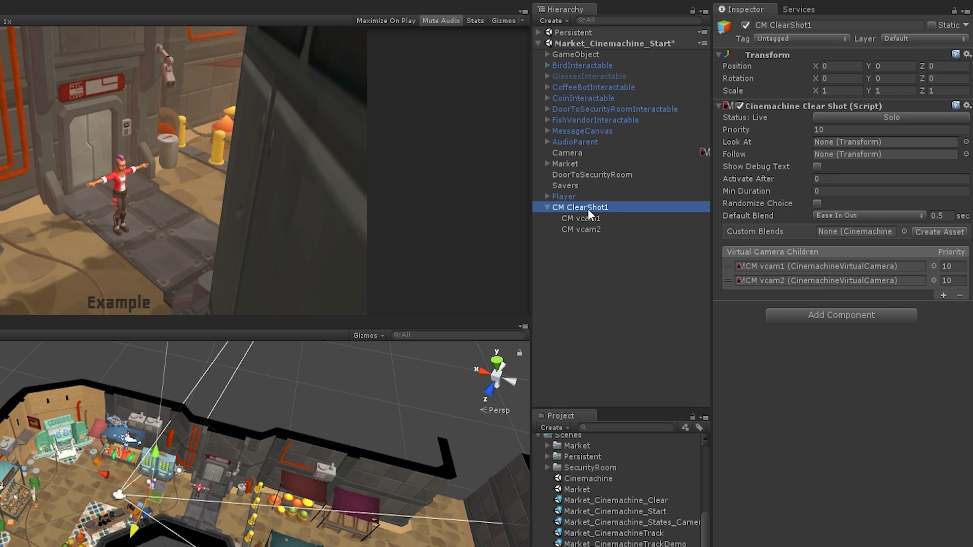
{"action": "left_click", "coordinate": [943, 296]}
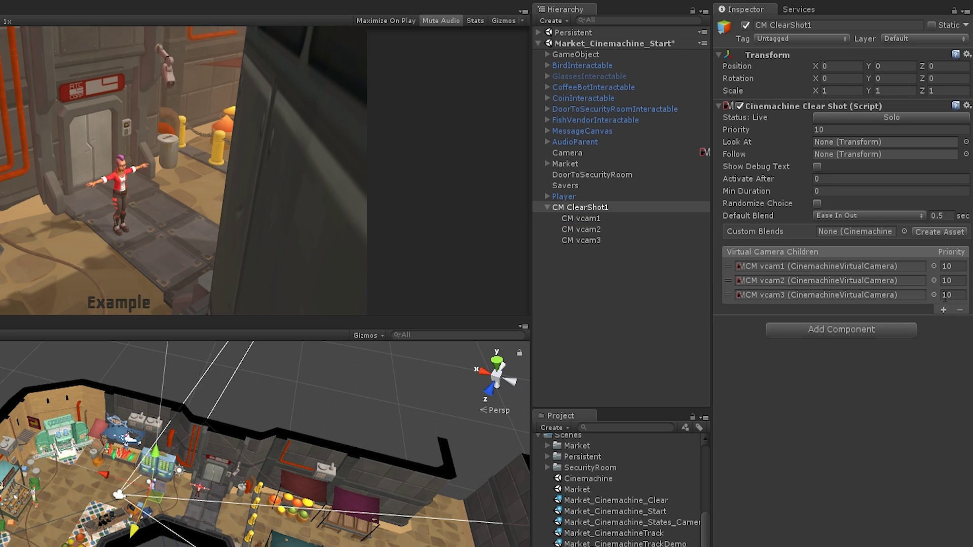
Set CM ClearShot1's Look At target to the player's Neck bone
{"action": "left_click", "coordinate": [624, 207]}
{"action": "left_click", "coordinate": [547, 196]}
{"action": "left_click", "coordinate": [556, 228]}
{"action": "left_click", "coordinate": [566, 240]}
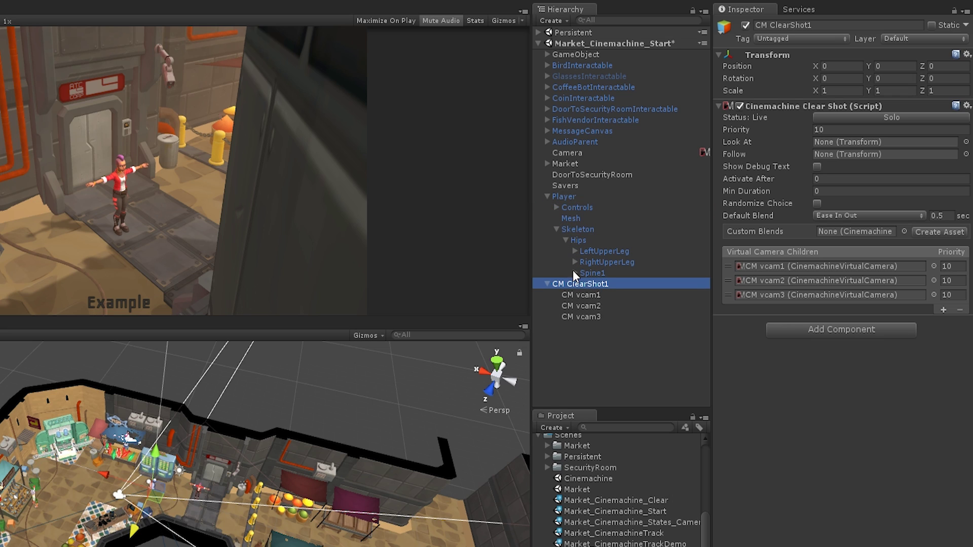
{"action": "left_click", "coordinate": [575, 272]}
{"action": "left_click", "coordinate": [584, 284]}
{"action": "left_click_drag", "start_coordinate": [606, 306], "coordinate": [817, 141]}
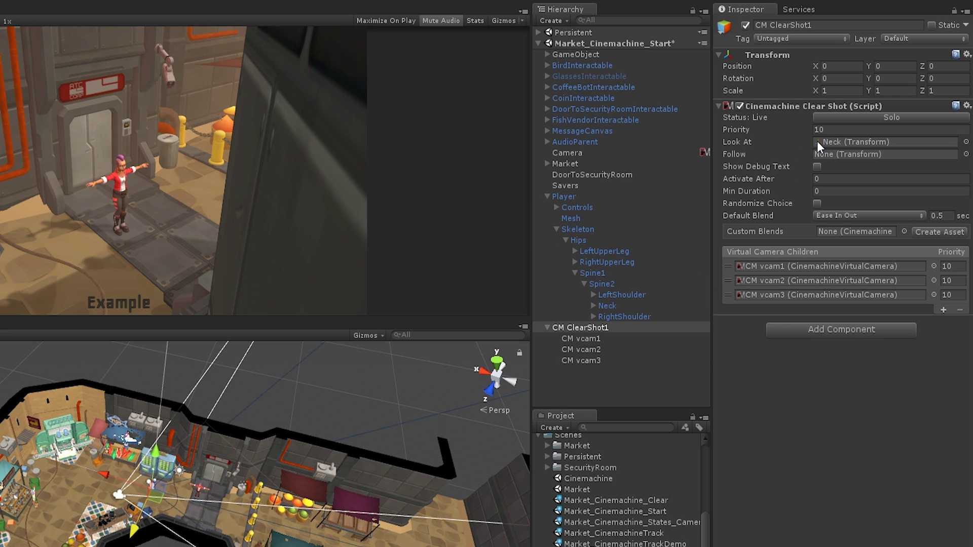
{"action": "left_click", "coordinate": [557, 228]}
{"action": "left_click", "coordinate": [546, 196]}
Add a CinemachineCollider component to CM vcam1, vcam2 and vcam3 at once
{"action": "left_click", "coordinate": [581, 219]}
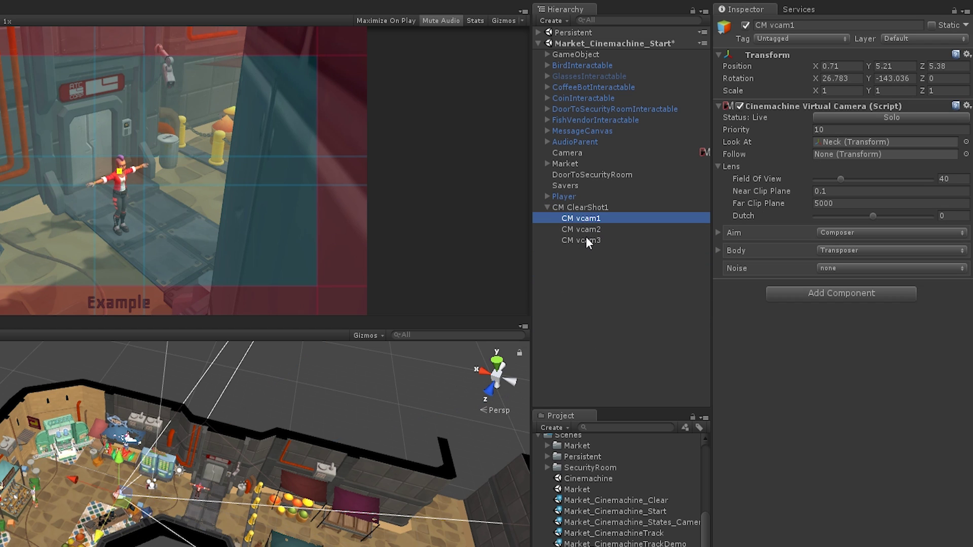
{"action": "left_click", "coordinate": [585, 236], "text": "shift"}
{"action": "left_click", "coordinate": [815, 139]}
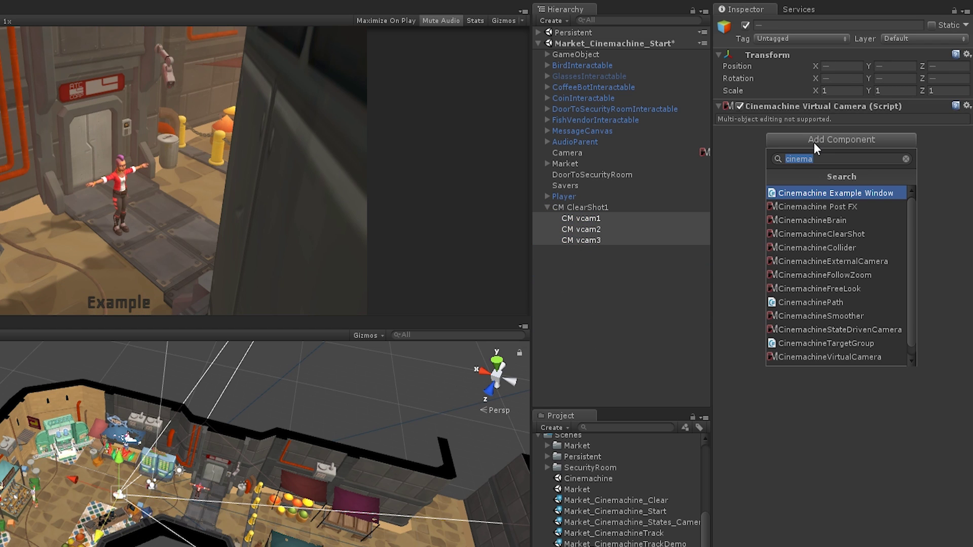
{"action": "type", "text": "CinemachineCol"}
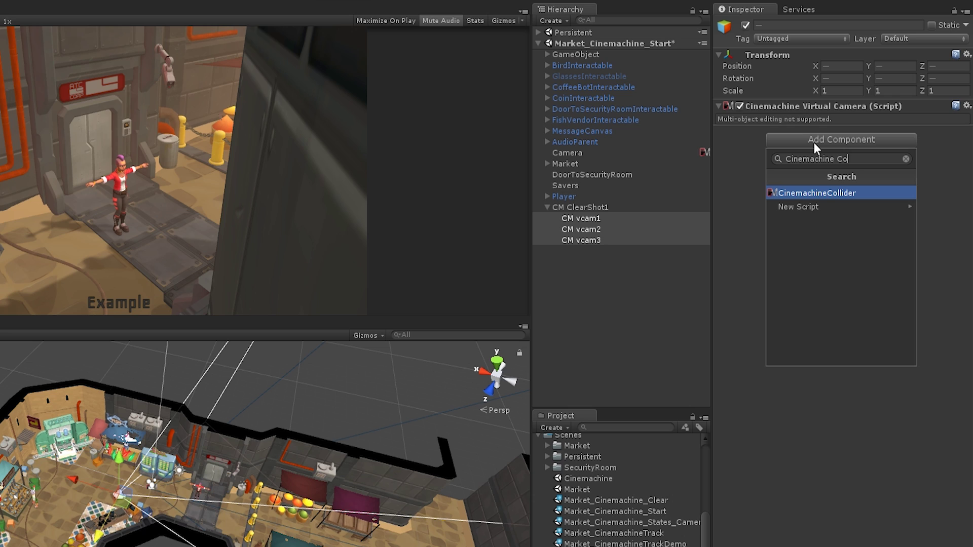
{"action": "key", "text": "Return"}
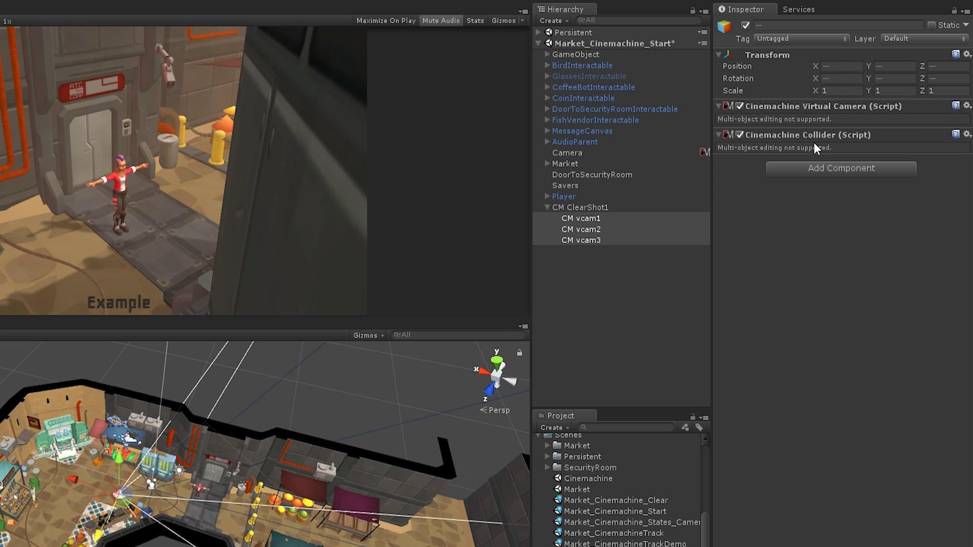
{"action": "left_click", "coordinate": [594, 218]}
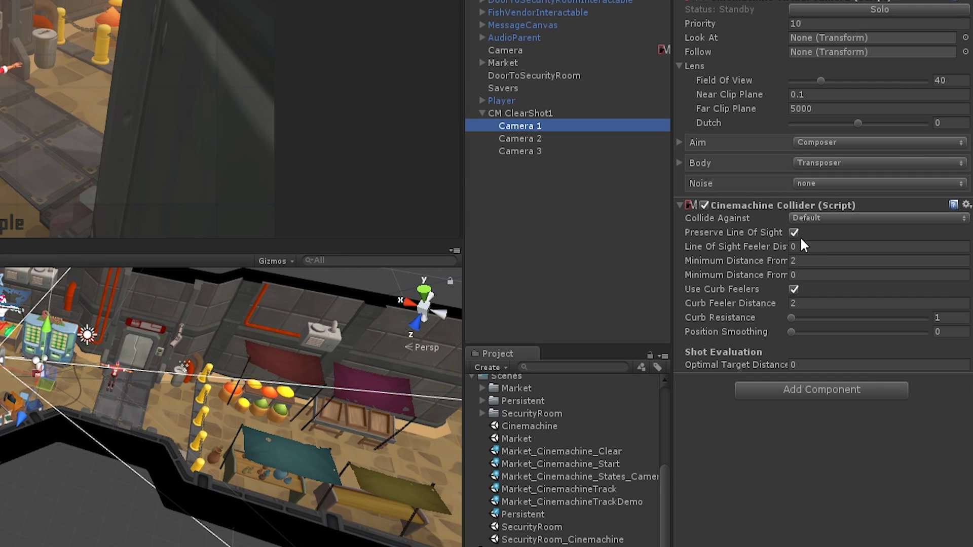
Untick Preserve Line Of Sight on Camera 1–3's colliders and review their priority 10
{"action": "left_click", "coordinate": [794, 232]}
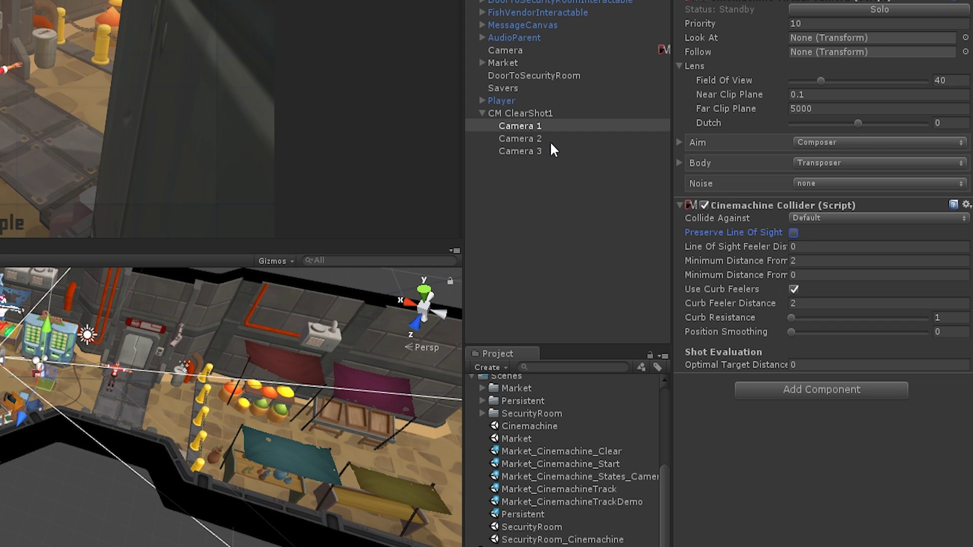
{"action": "left_click", "coordinate": [537, 139]}
{"action": "left_click", "coordinate": [794, 232]}
{"action": "left_click", "coordinate": [581, 152]}
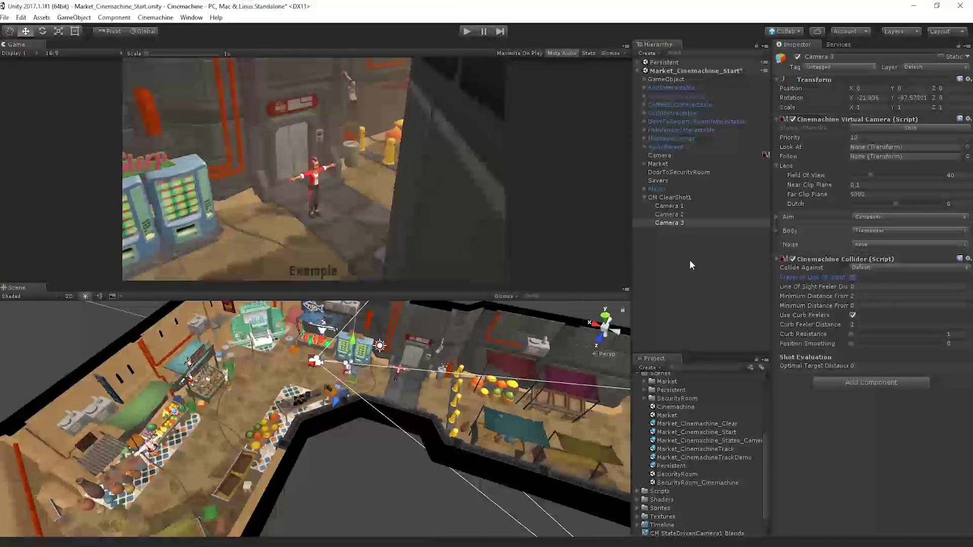
{"action": "left_click", "coordinate": [552, 205]}
{"action": "left_click", "coordinate": [676, 208]}
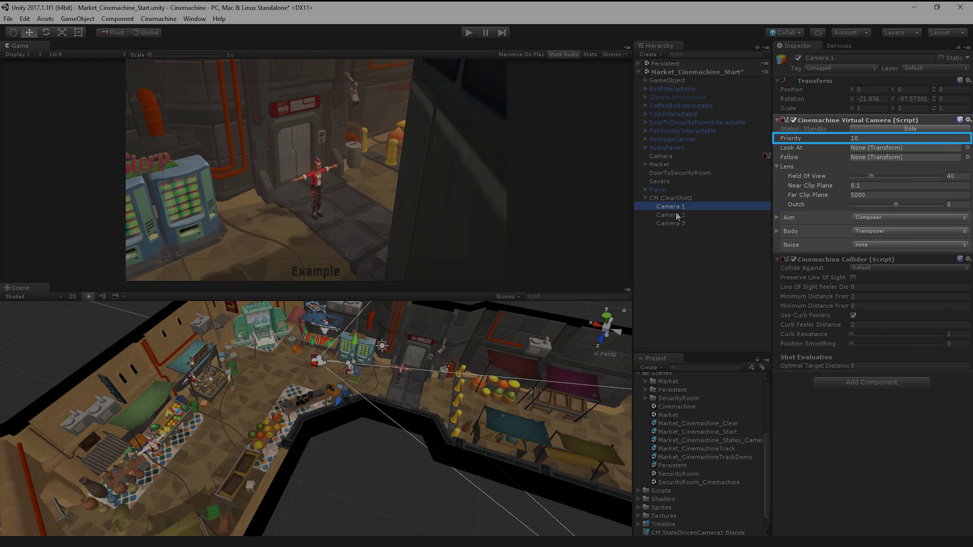
{"action": "left_click", "coordinate": [679, 199]}
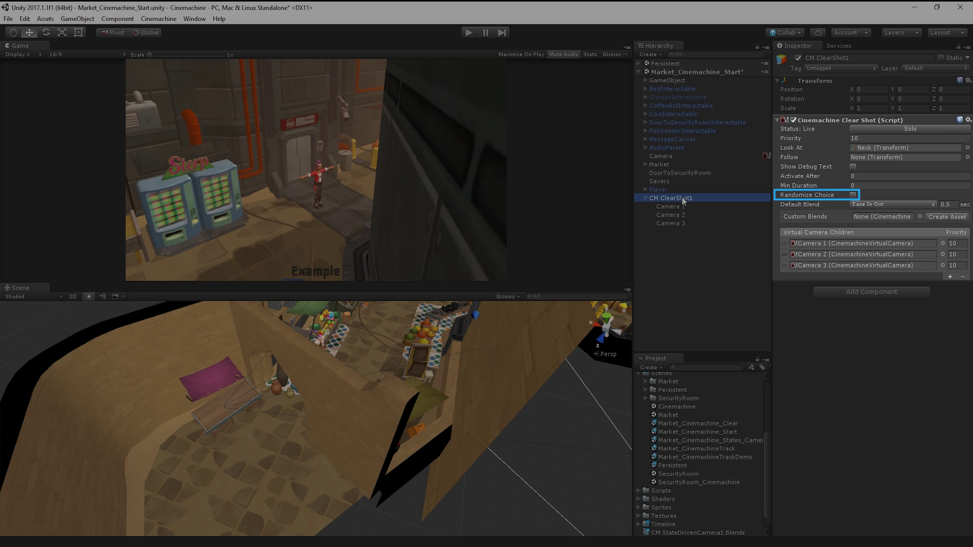
During a play-test, change Camera 1's Optimal Target Distance to 1.6
{"action": "key", "text": "ctrl+p"}
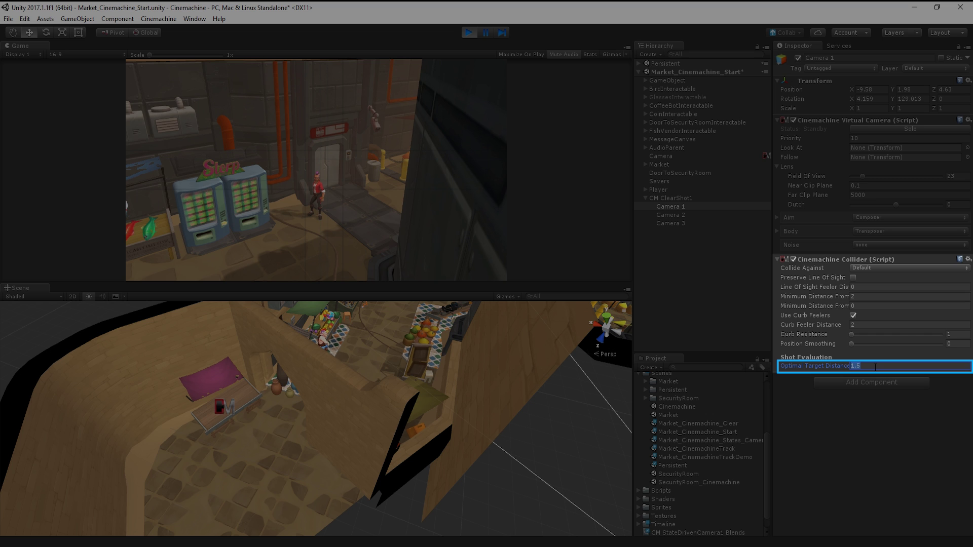
{"action": "left_click", "coordinate": [875, 367]}
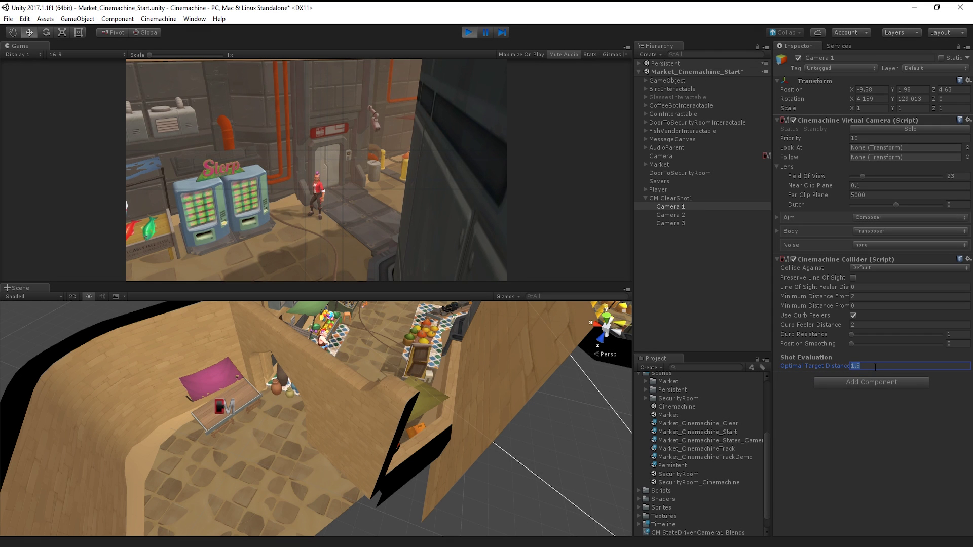
{"action": "key", "text": "BackSpace"}
{"action": "type", "text": "6"}
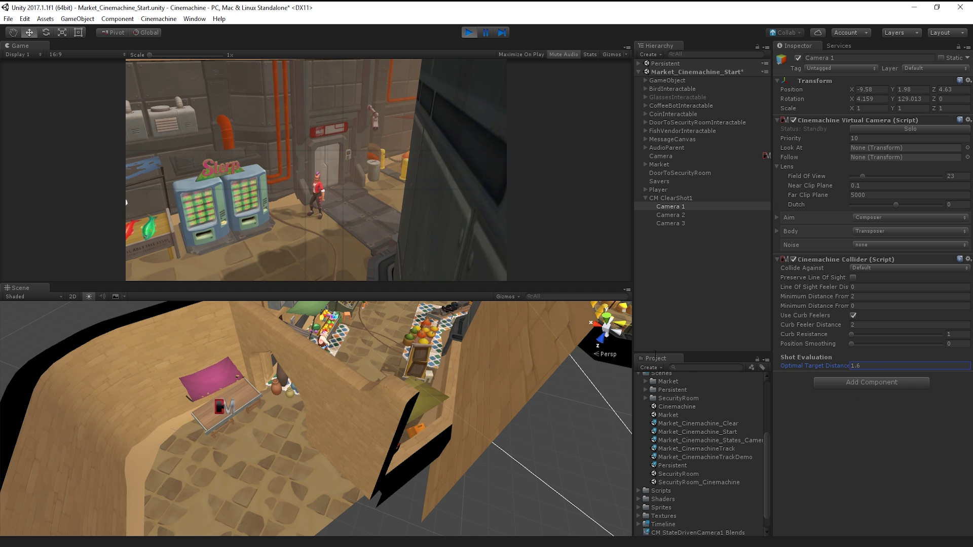
{"action": "left_click", "coordinate": [398, 208]}
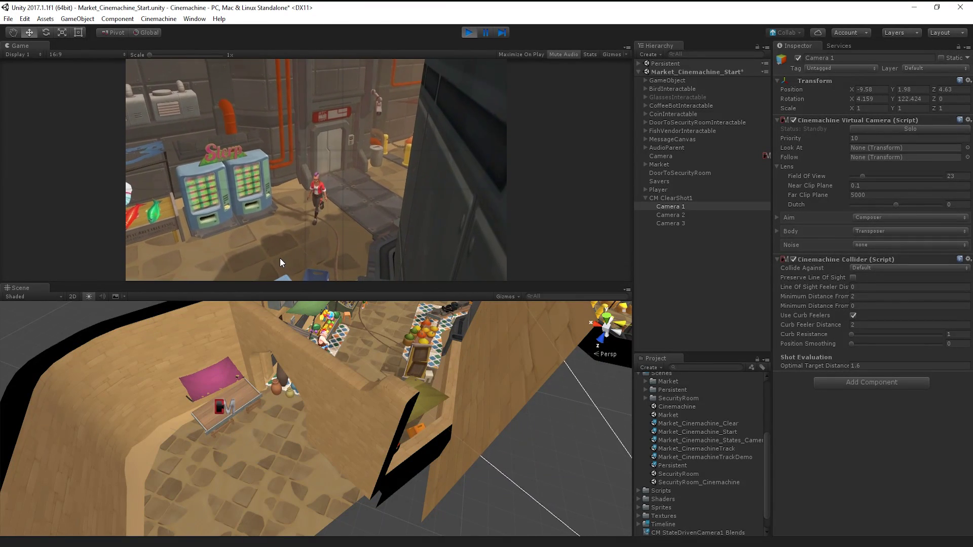
{"action": "key", "text": "ctrl+p"}
{"action": "left_click", "coordinate": [671, 198]}
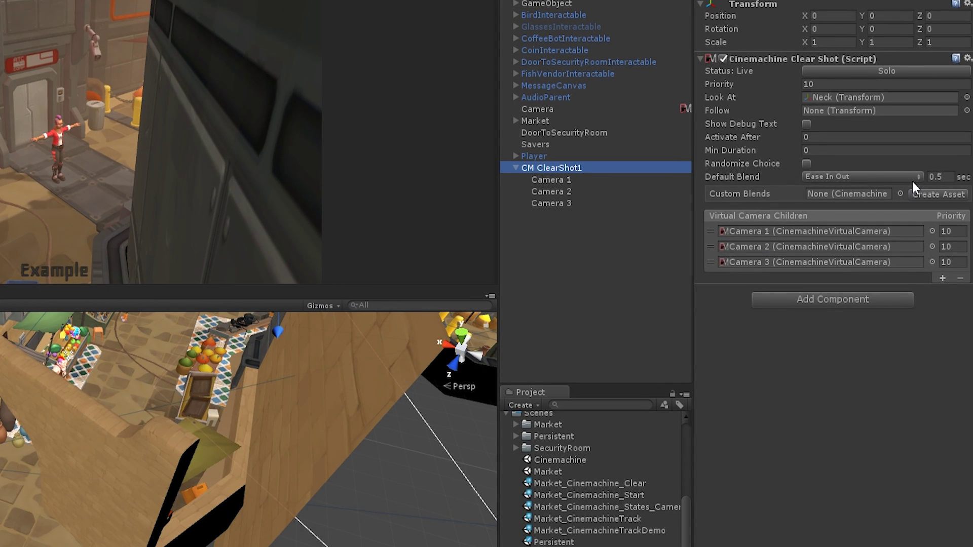
Set CM ClearShot1's Default Blend to Cut and play-test by walking the character around
{"action": "left_click", "coordinate": [902, 177]}
{"action": "left_click", "coordinate": [877, 195]}
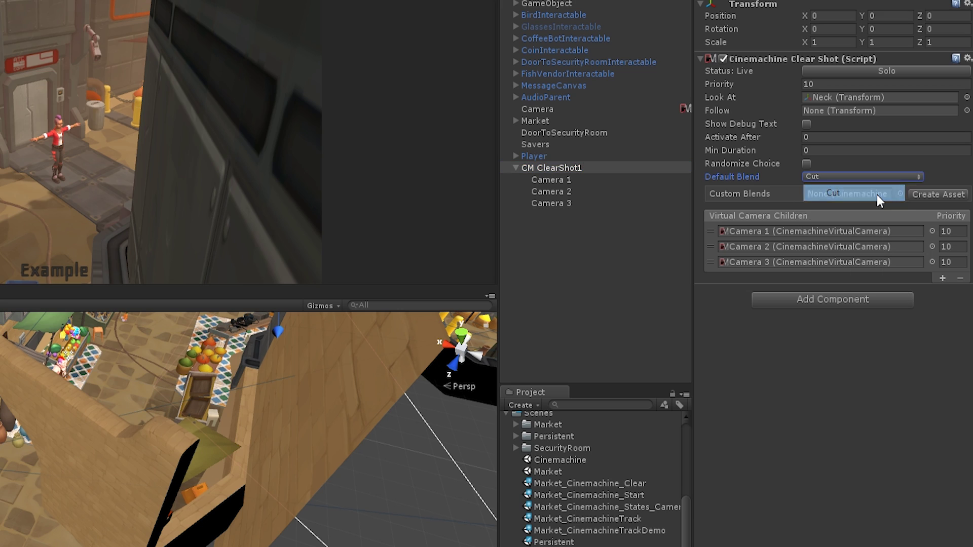
{"action": "key", "text": "ctrl+p"}
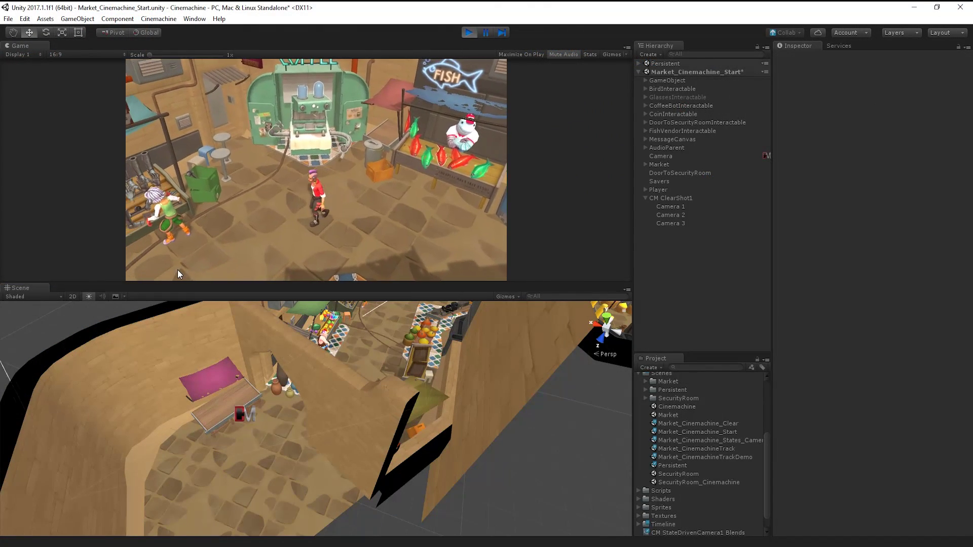
{"action": "left_click", "coordinate": [177, 270]}
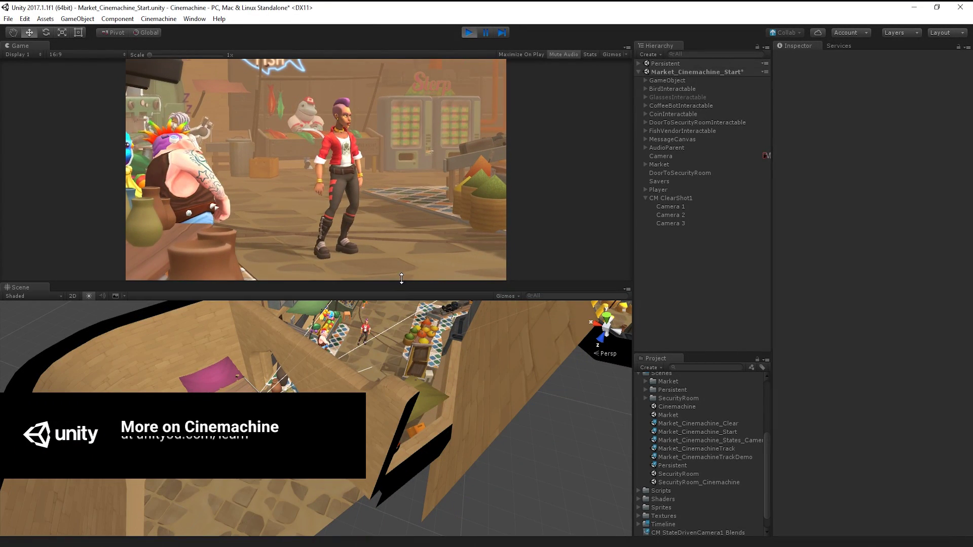
{"action": "left_click", "coordinate": [418, 181]}
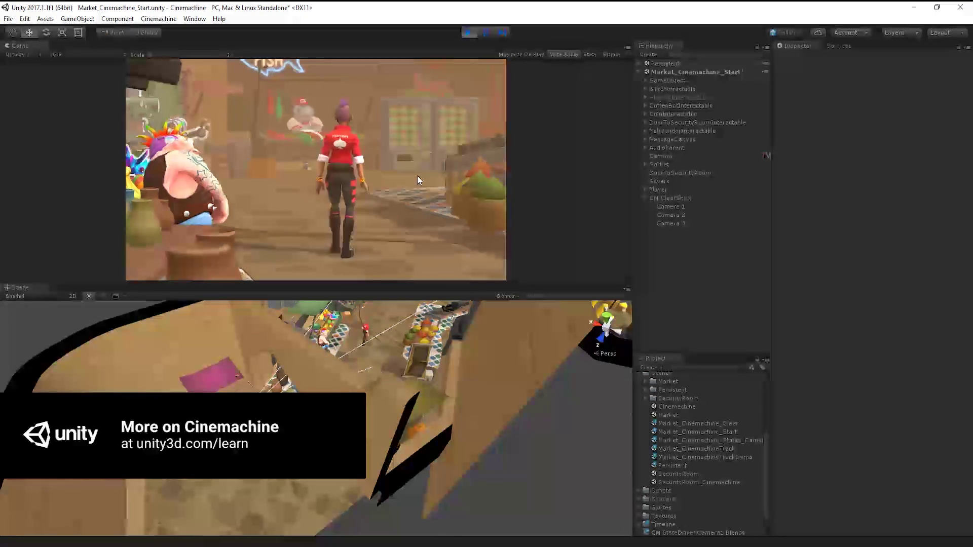